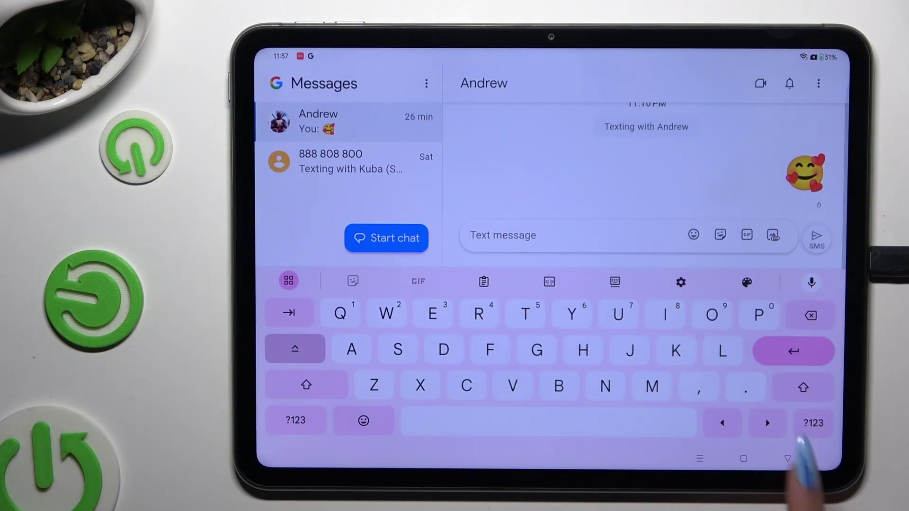
Step: Hide the on-screen keyboard so Andrew's conversation with its empty message field is fully visible
left_click(787, 458)
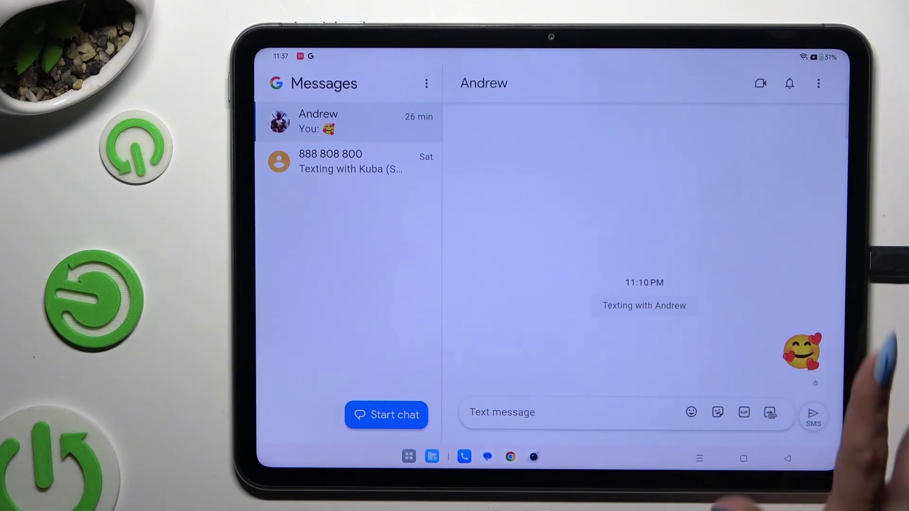
Step: Filter the attachment picker to Audio files and select alert-19307.mp3
left_click(786, 458)
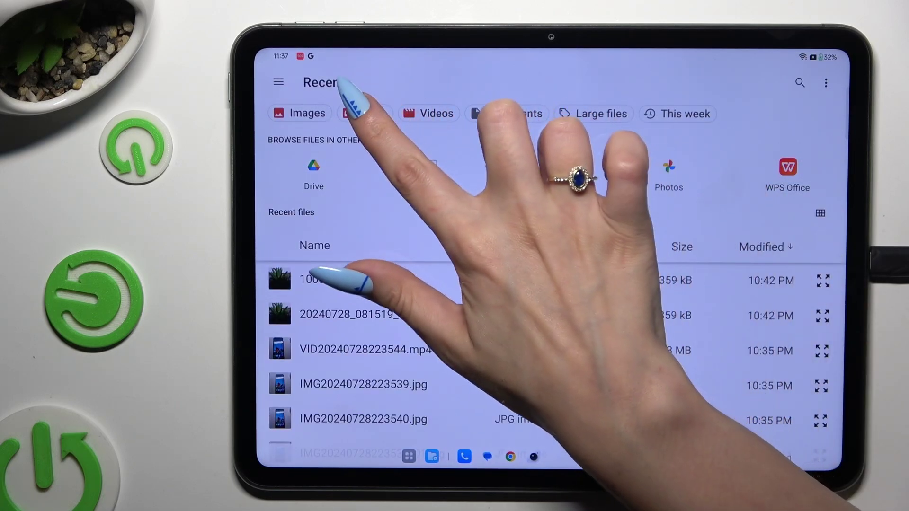
left_click(366, 114)
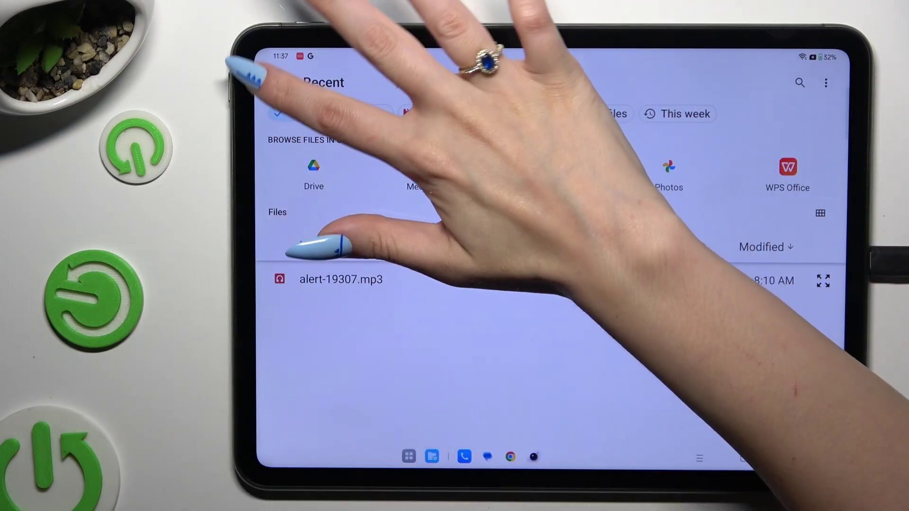
left_click(279, 82)
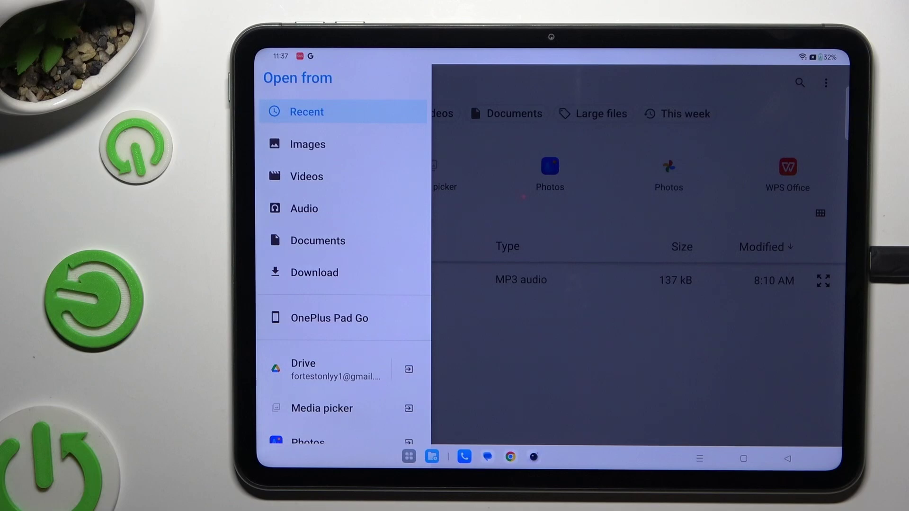
left_click(568, 398)
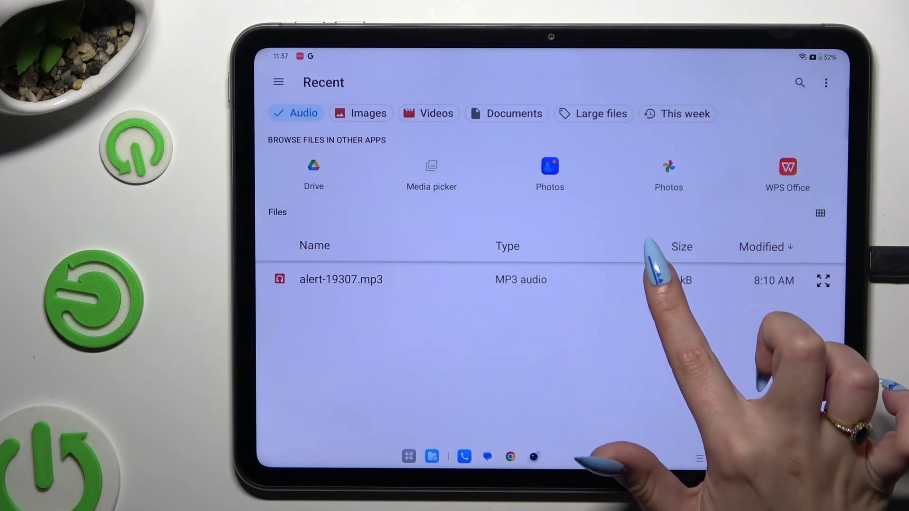
left_click(656, 276)
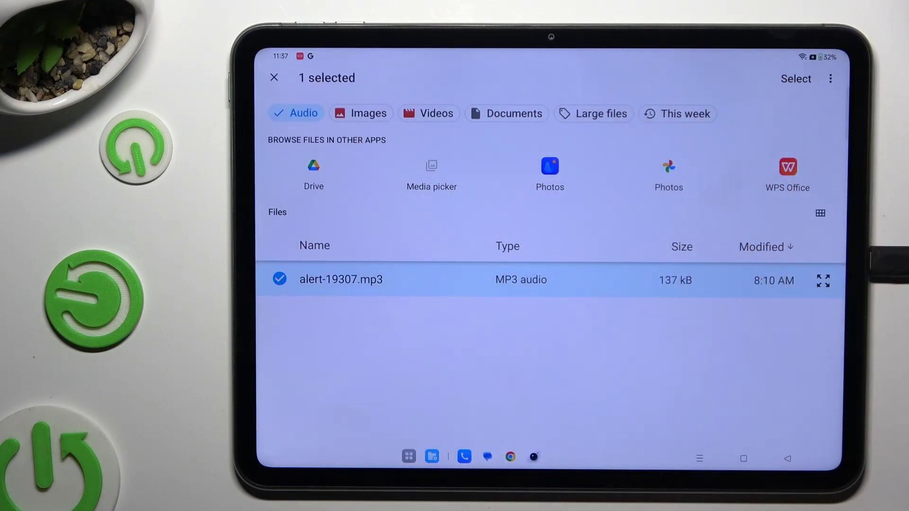
Step: Attach alert-19307.mp3 to the draft, discard it, and reopen the file picker
left_click(795, 79)
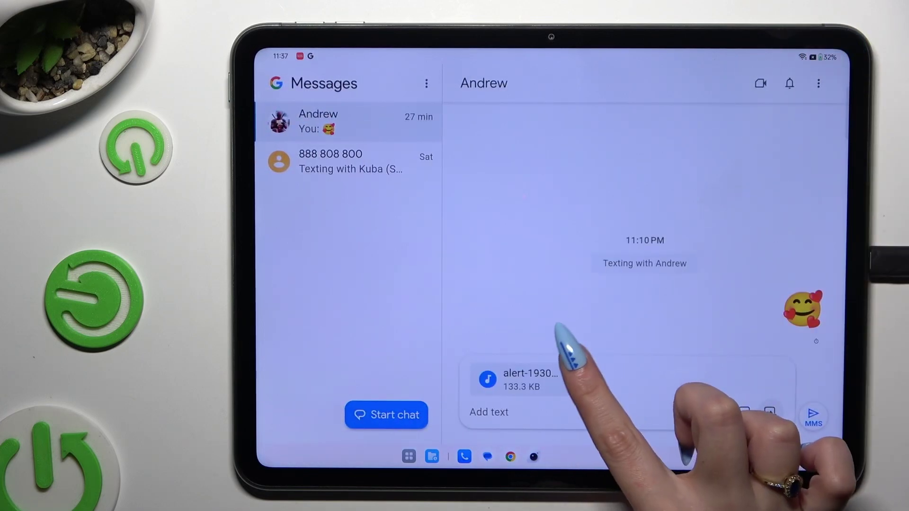
left_click(571, 366)
left_click(771, 412)
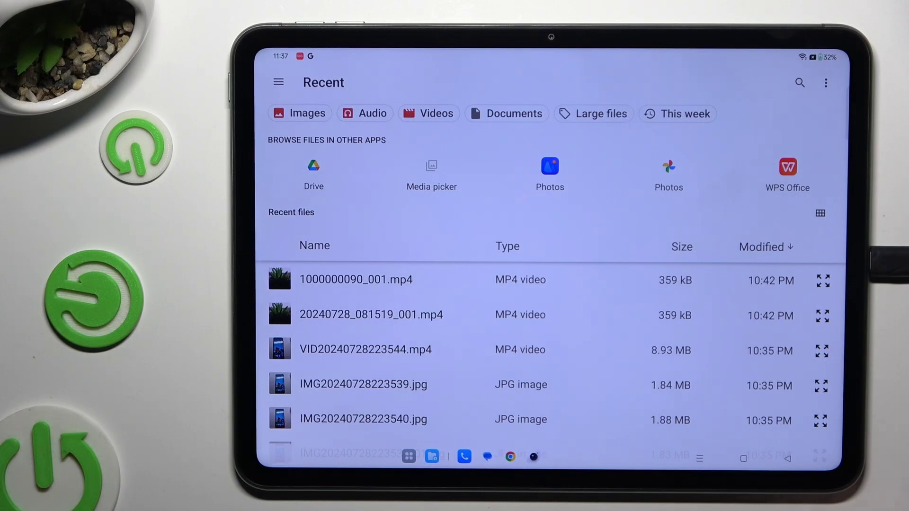
left_click(428, 113)
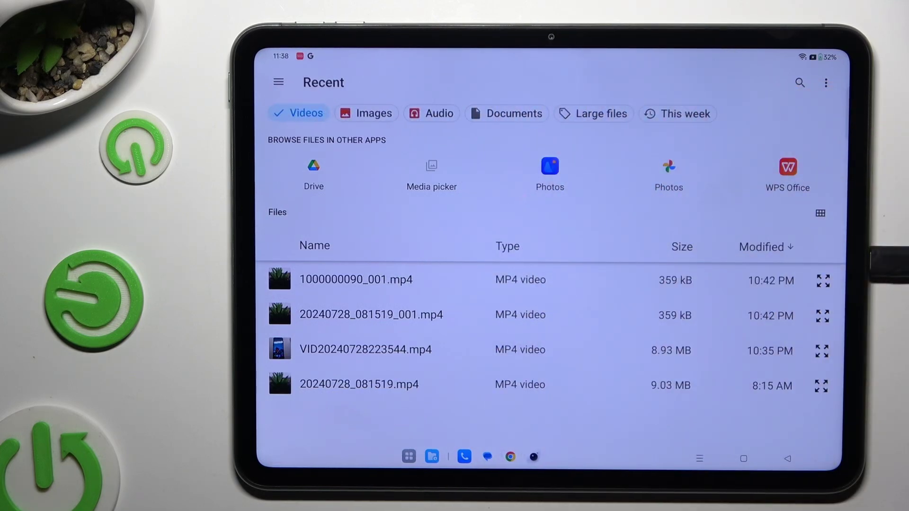
left_click(754, 279)
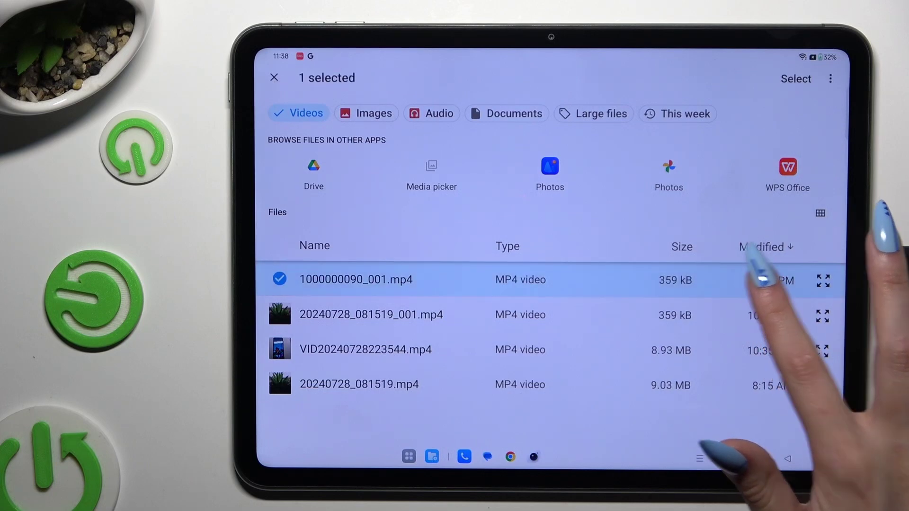
left_click(795, 79)
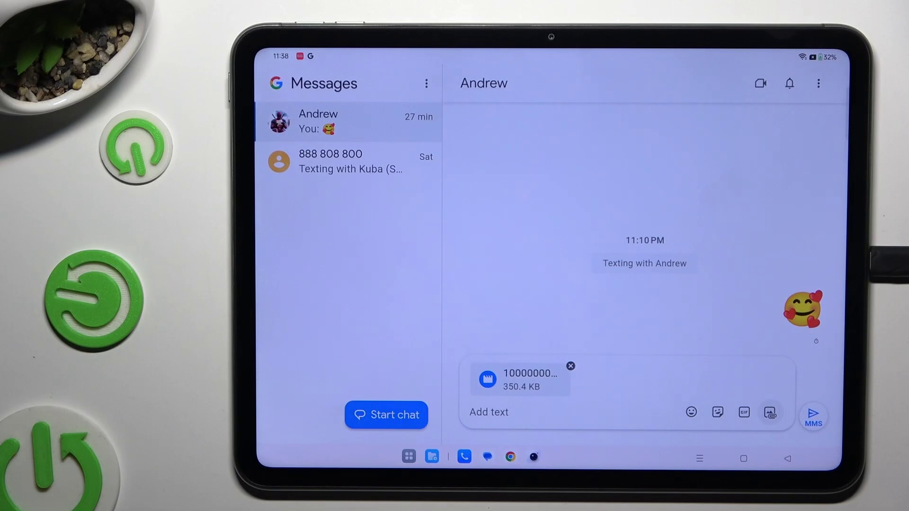
left_click(570, 366)
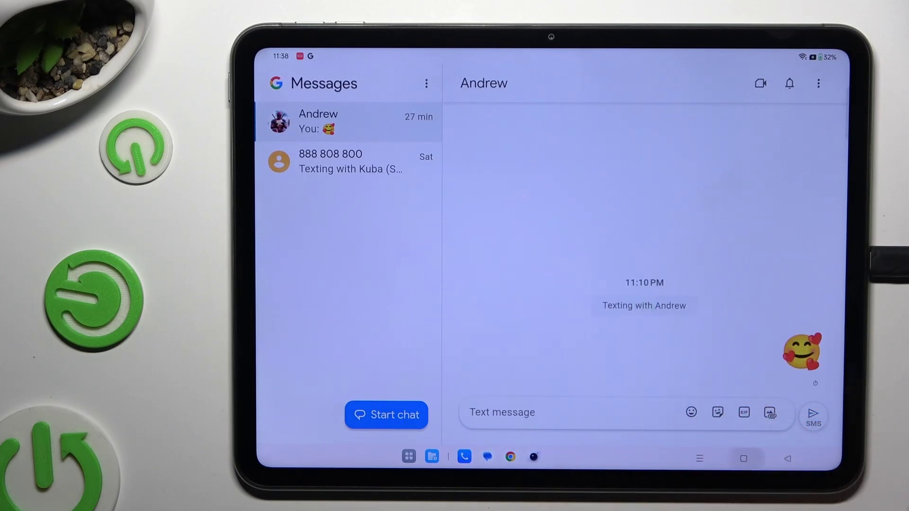
left_click(743, 458)
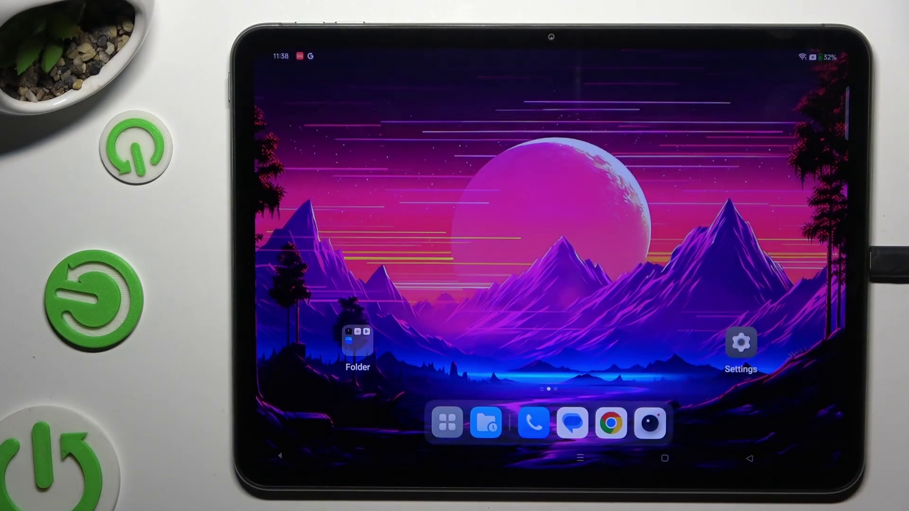